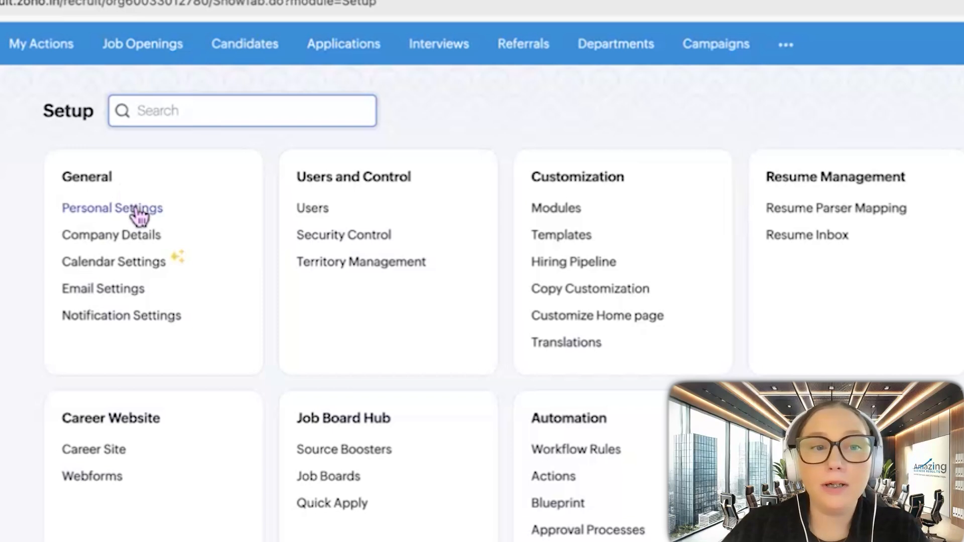
Open the personal settings and review the profile, locale, reporting hierarchy, signature and name format sections.
click(134, 209)
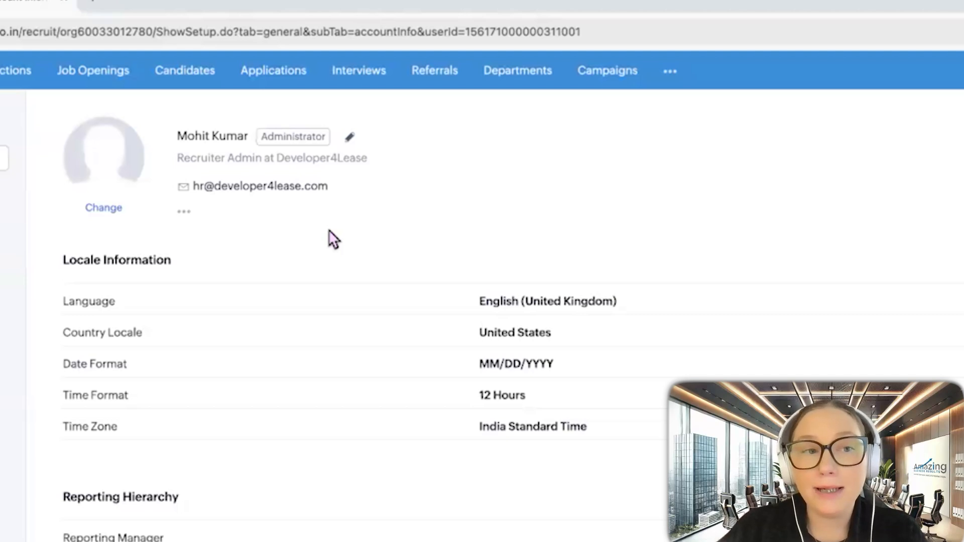
scroll(328, 236, down, 1)
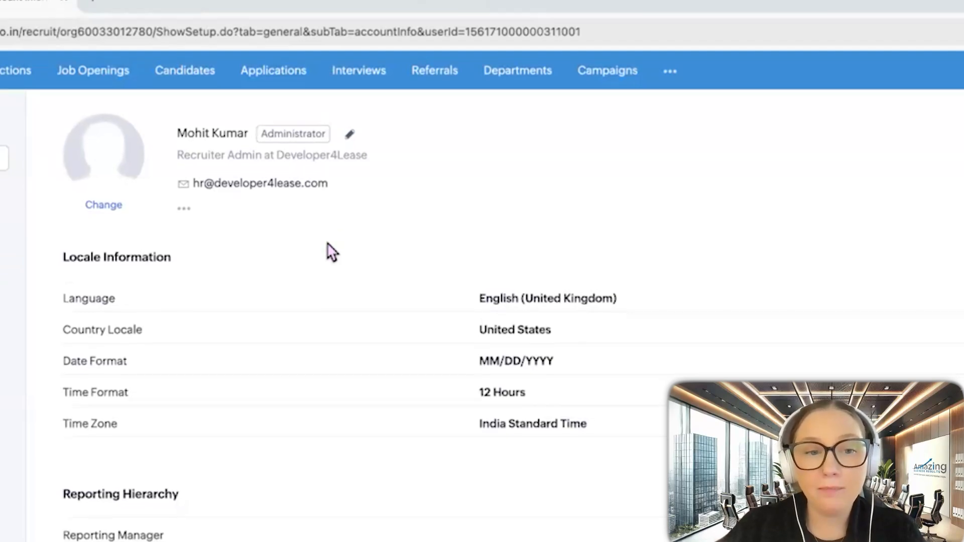
scroll(326, 243, down, 3)
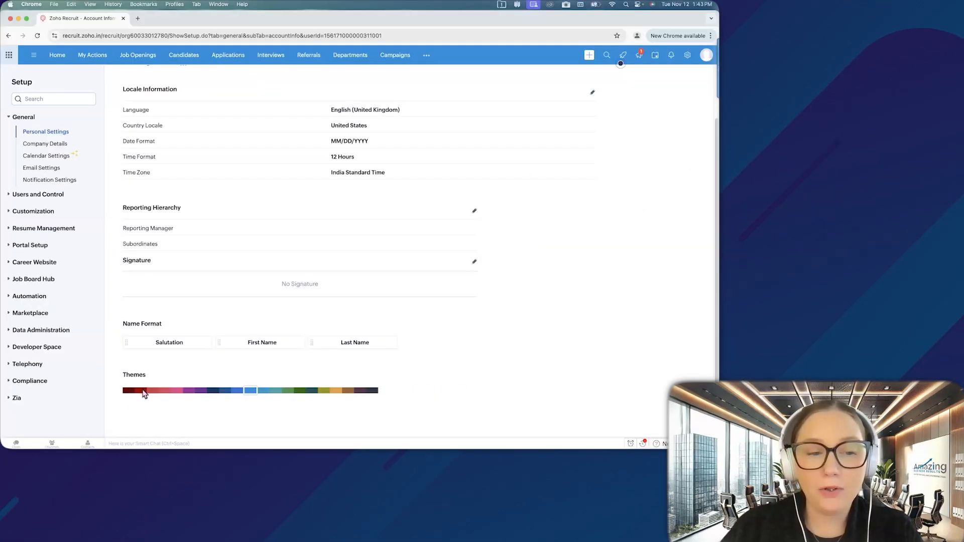
Try the dark red colour theme and switch back to the blue theme.
click(144, 392)
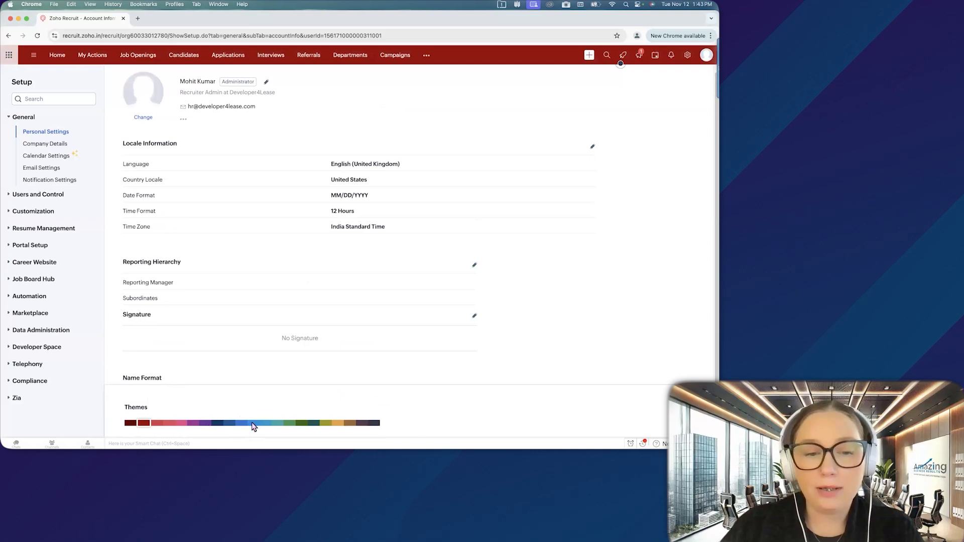
click(252, 422)
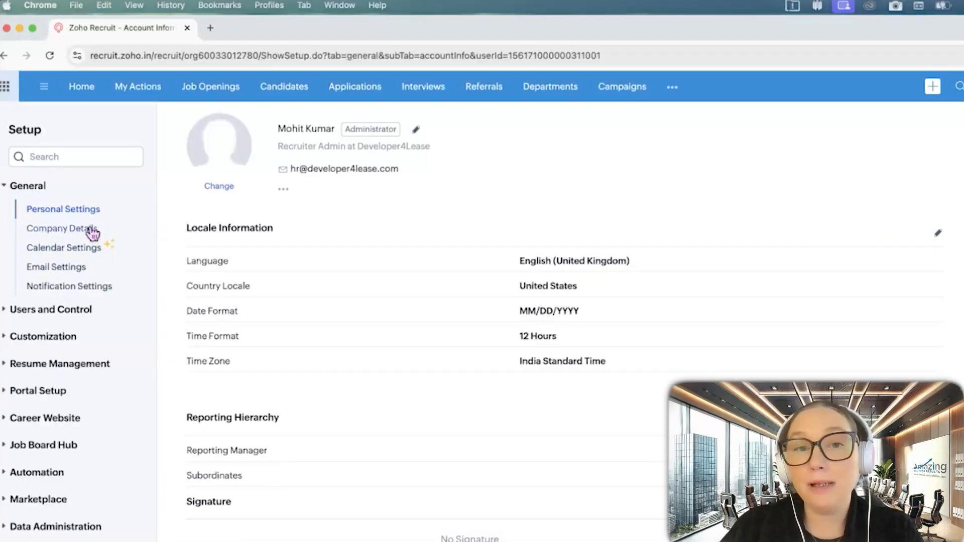
Open the company details and review the fiscal year, business hours and holidays settings.
click(91, 230)
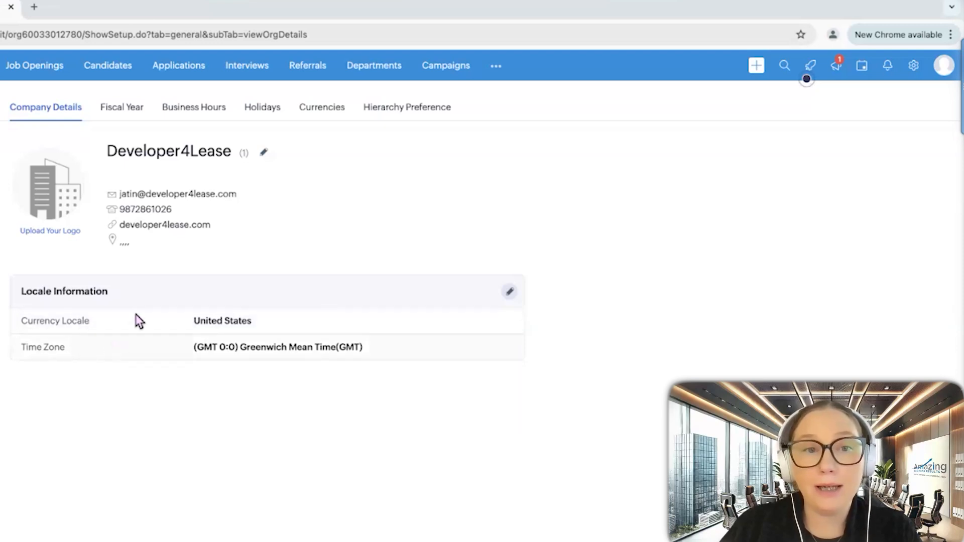
click(132, 116)
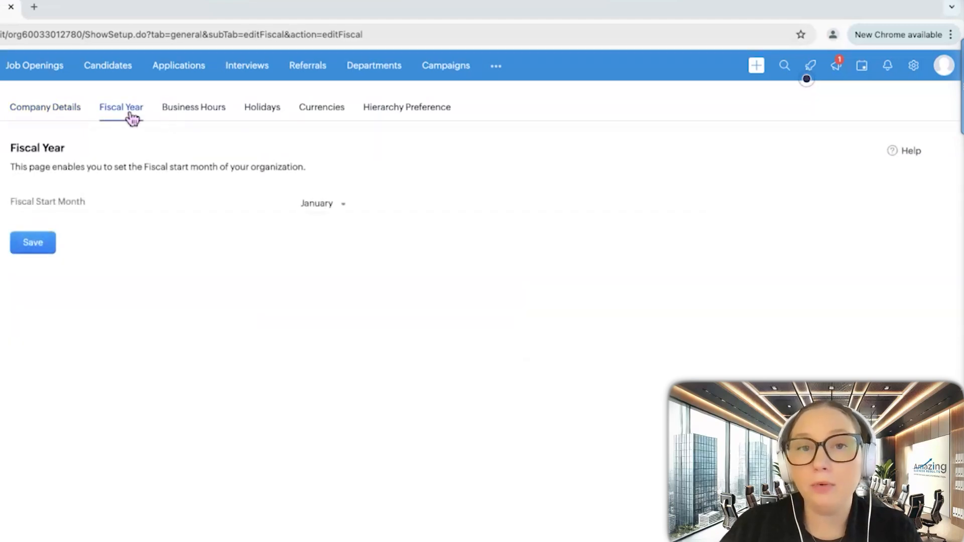
click(176, 120)
click(255, 116)
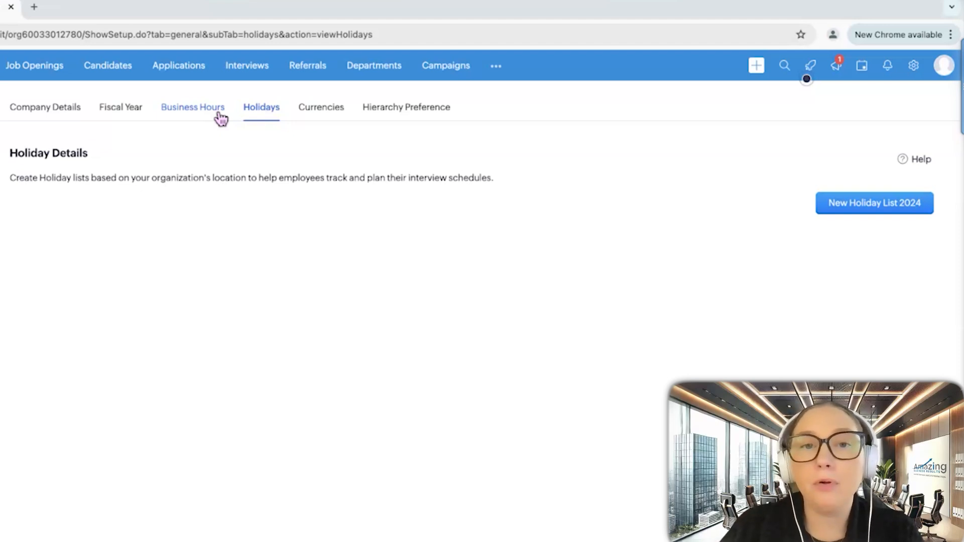
Review the company's home currency choices and its hierarchy preference options without selecting anything.
click(309, 110)
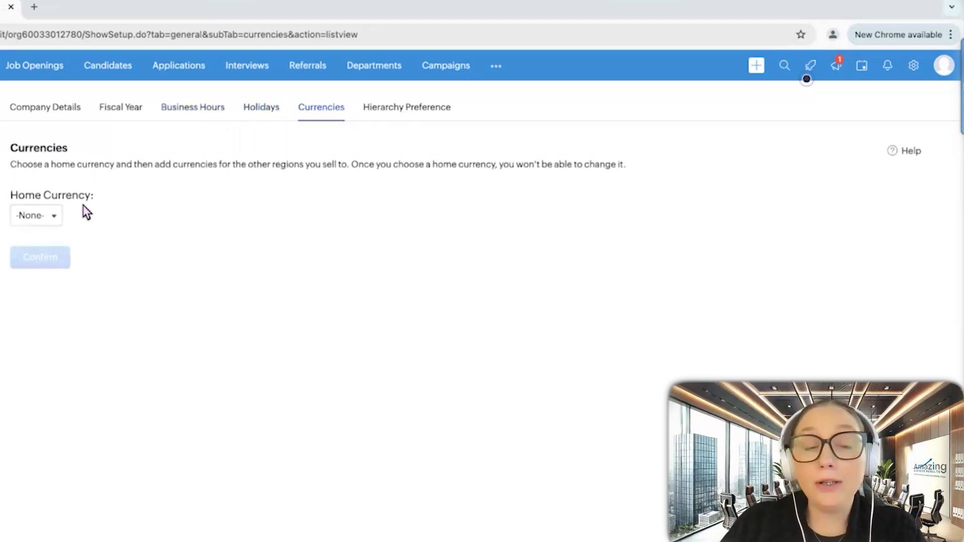
click(47, 216)
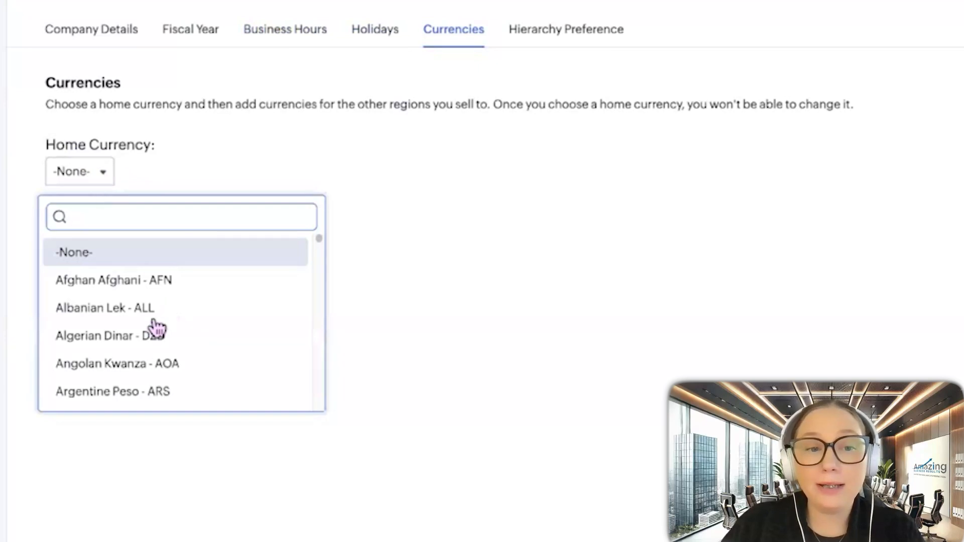
click(198, 174)
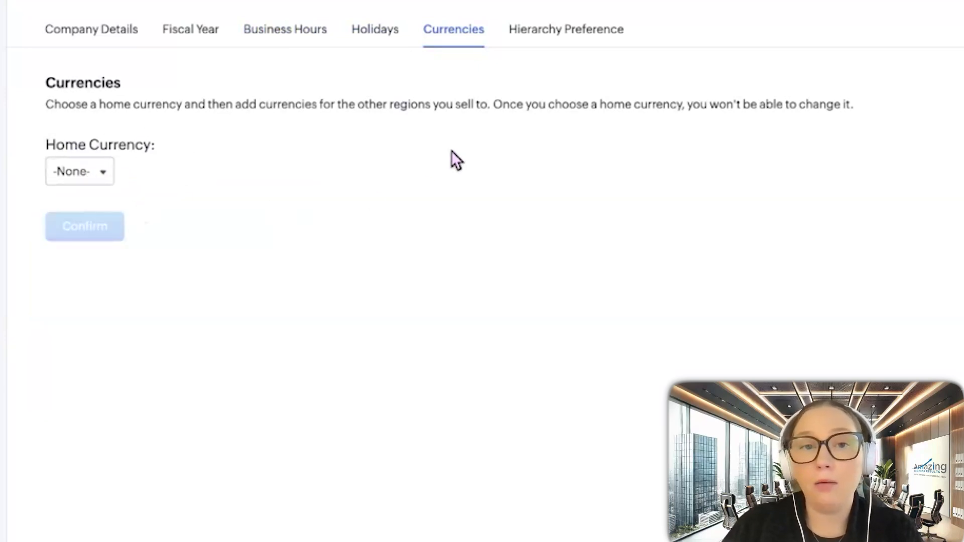
click(575, 33)
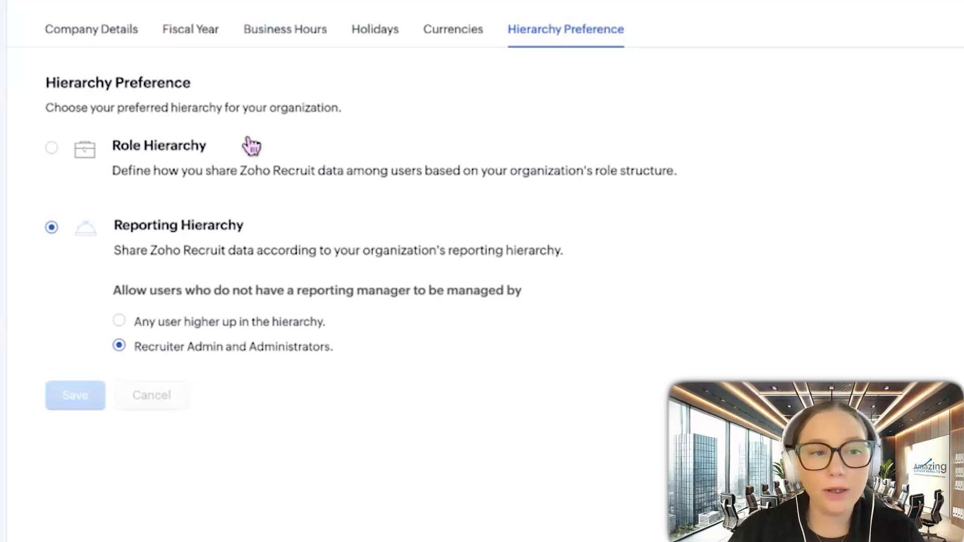
In the calendar settings, start the Google Calendar and Meet sync, agree to Google's terms and request authentication, closing the sign-in window without signing in.
click(109, 126)
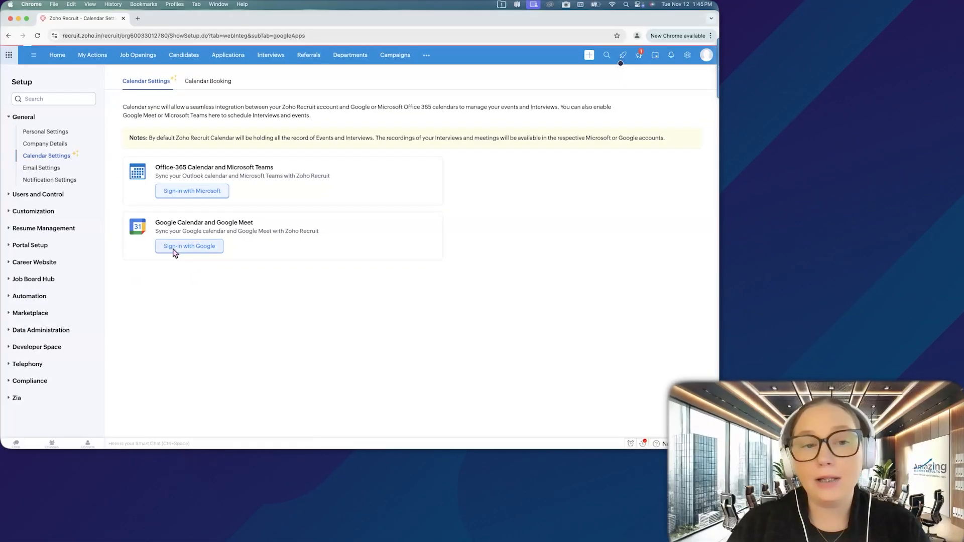
click(175, 251)
click(119, 199)
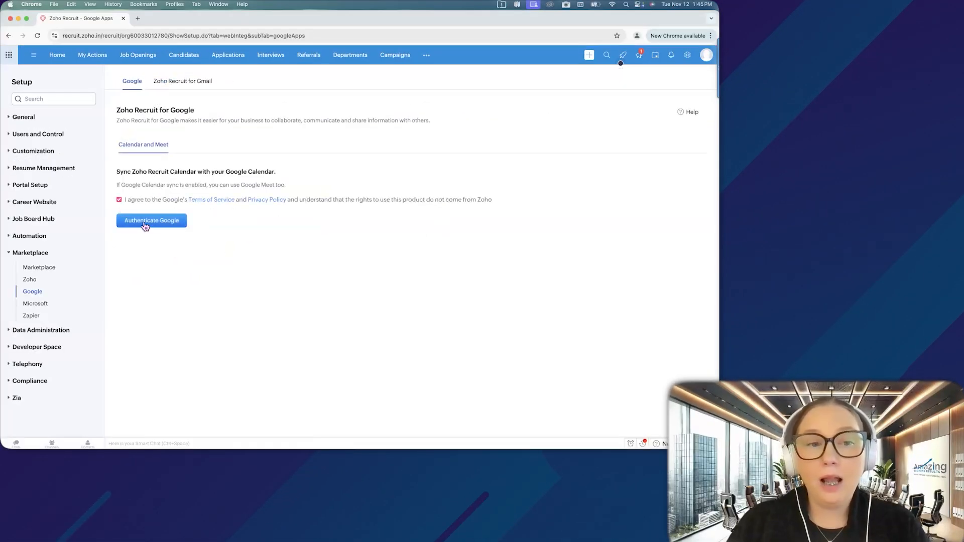
click(145, 221)
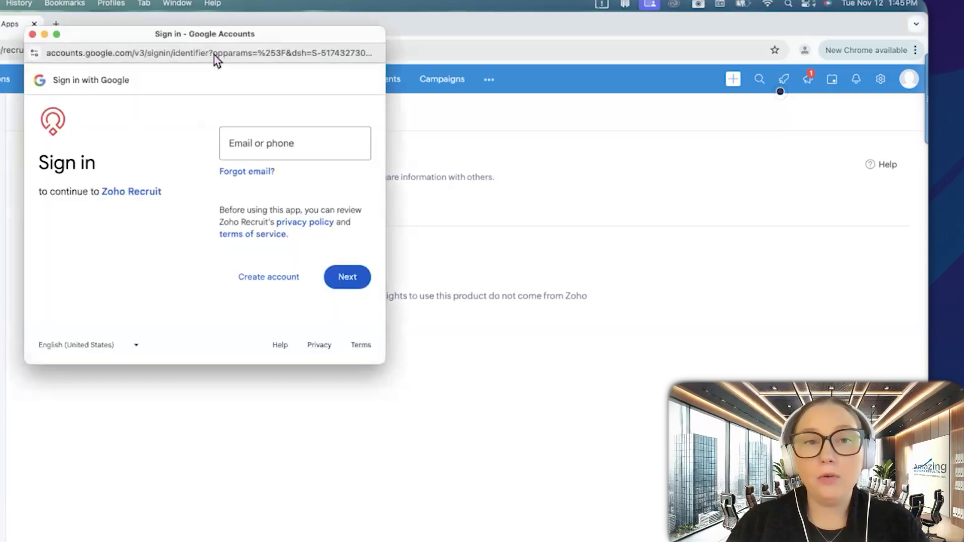
drag(216, 55, 373, 203)
drag(274, 36, 406, 166)
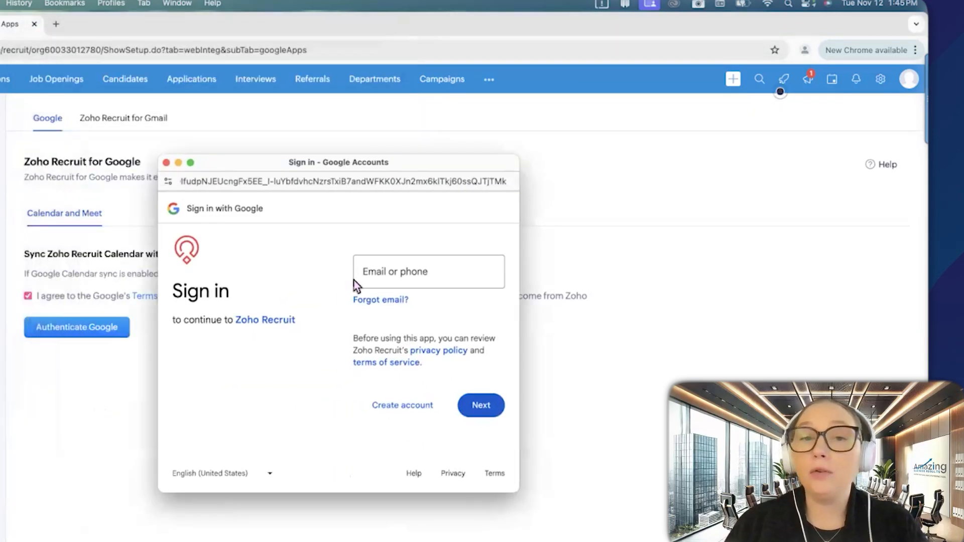
click(166, 163)
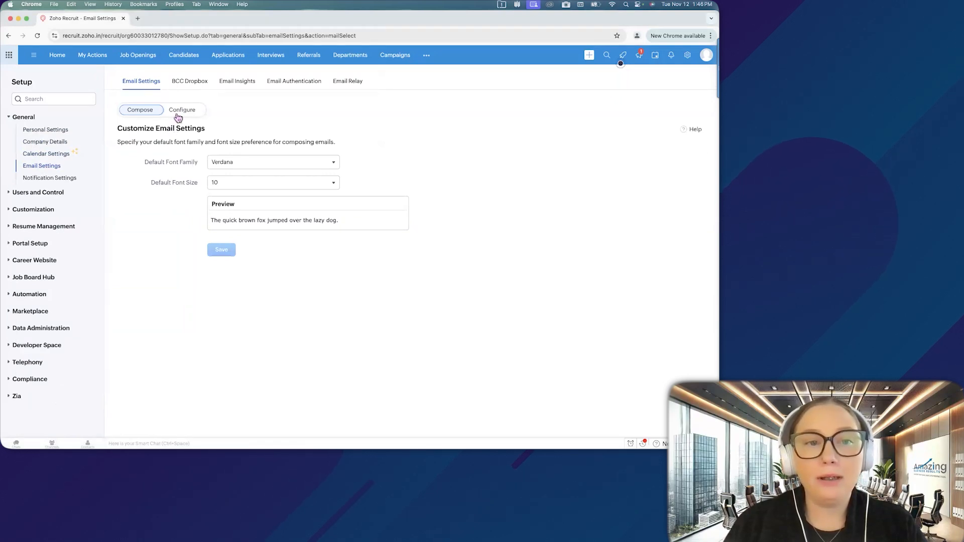
Start configuring a Gmail inbox over IMAP with an account name and email address, request Google authentication, and close the sign-in window without signing in.
click(185, 110)
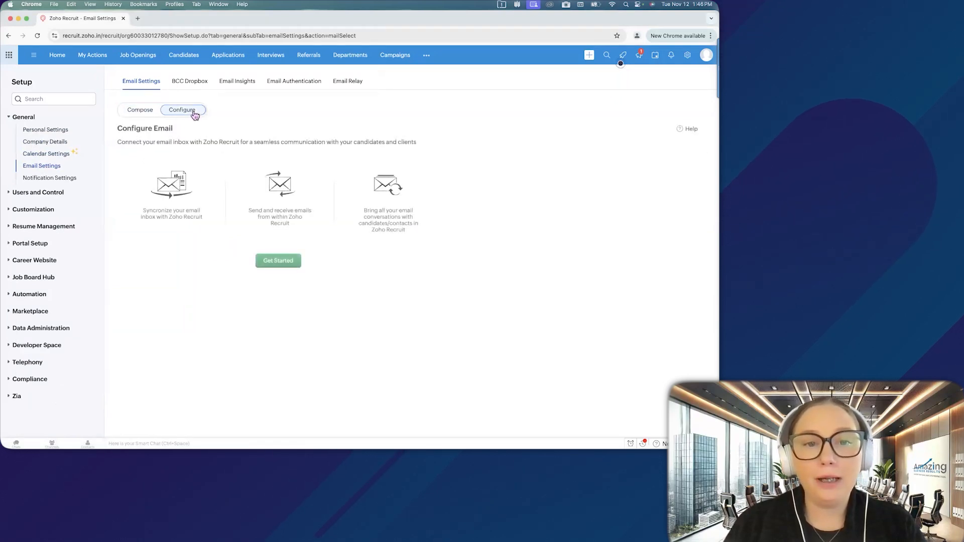
click(271, 262)
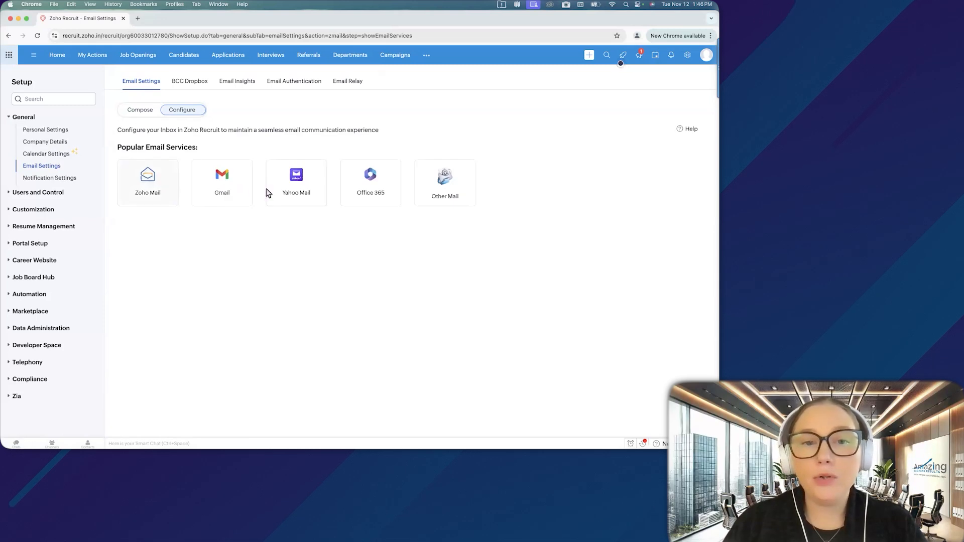
click(231, 199)
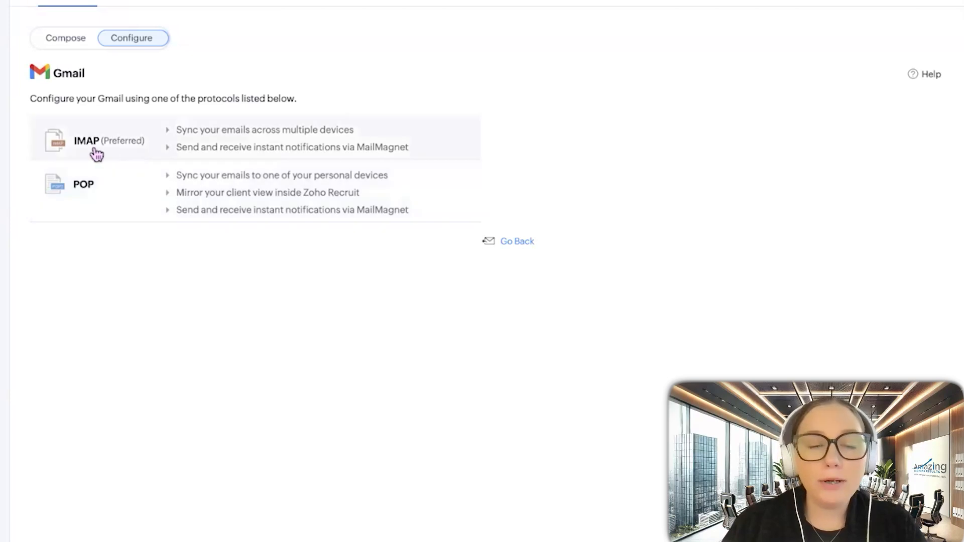
click(133, 152)
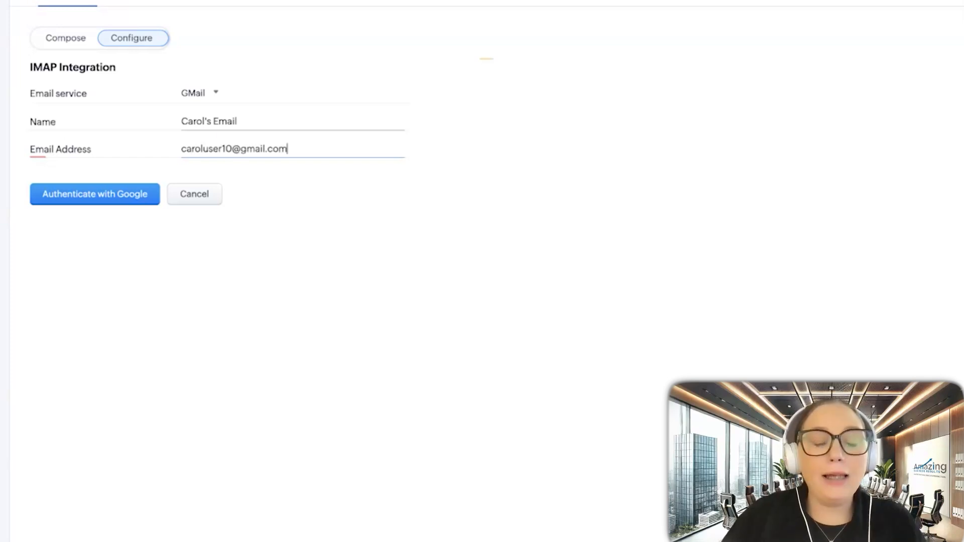
click(132, 208)
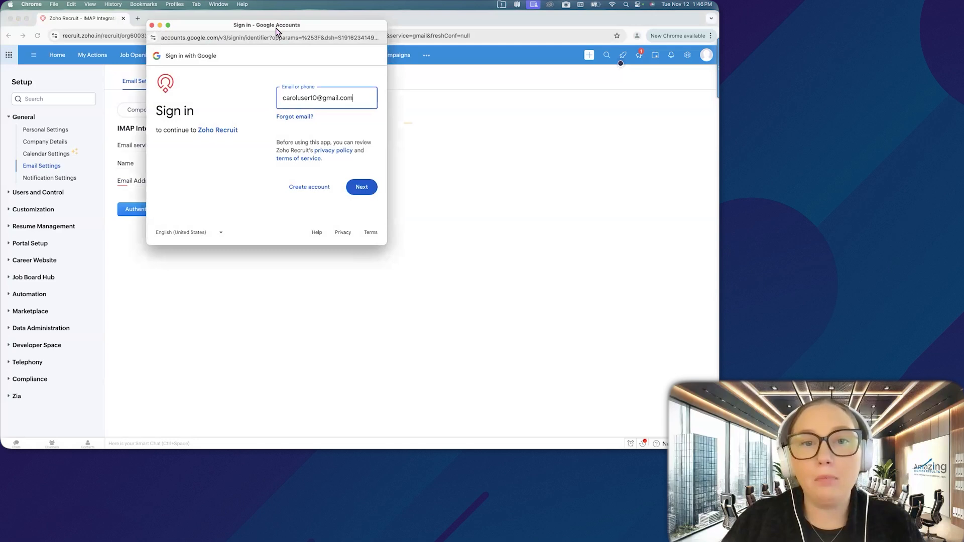
drag(276, 32, 302, 94)
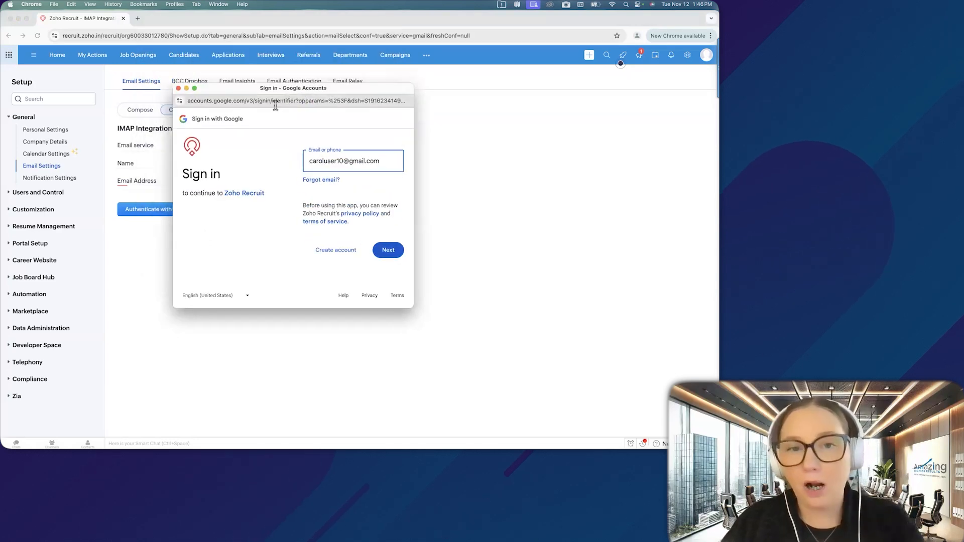
click(179, 89)
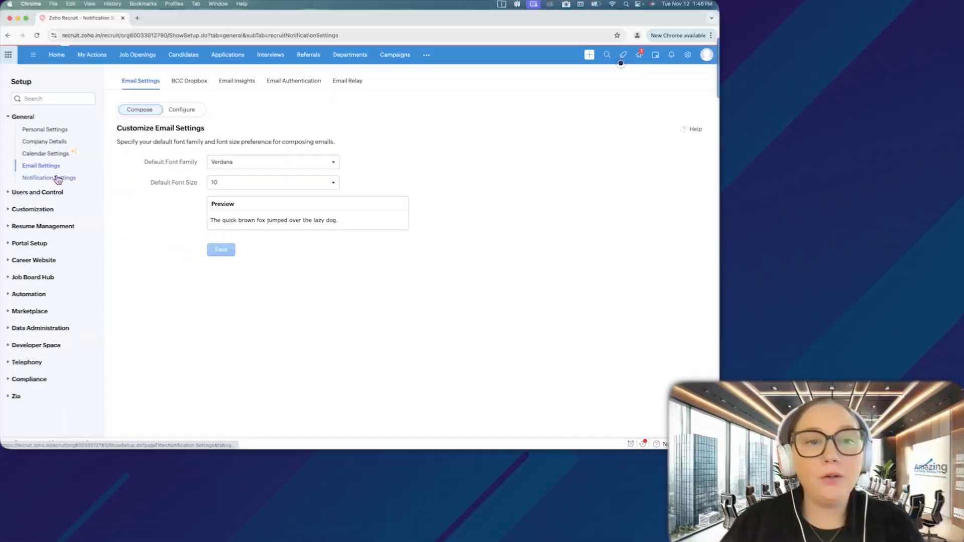
Open the notification settings and review the candidate and job opening alerts, including the Change Status activity.
click(64, 179)
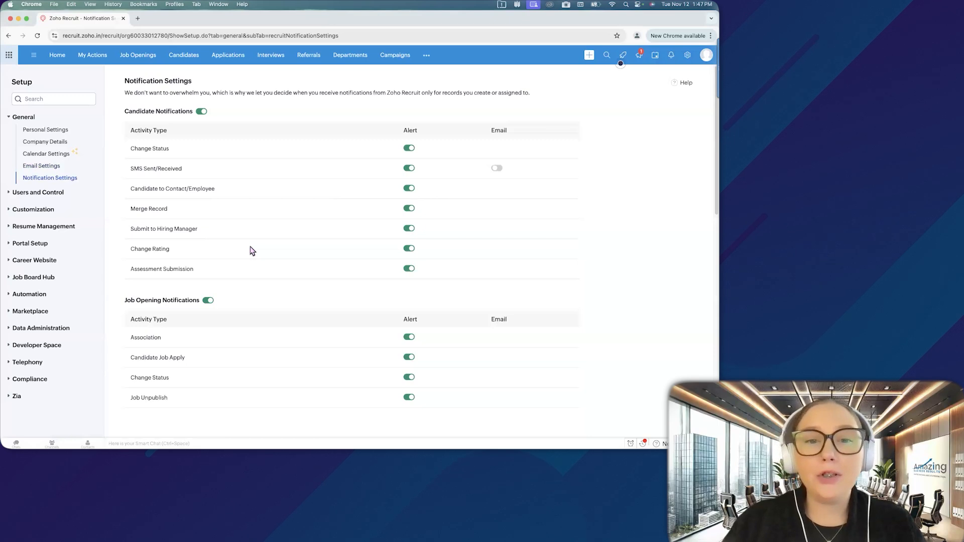
scroll(252, 259, down, 1)
scroll(252, 259, up, 1)
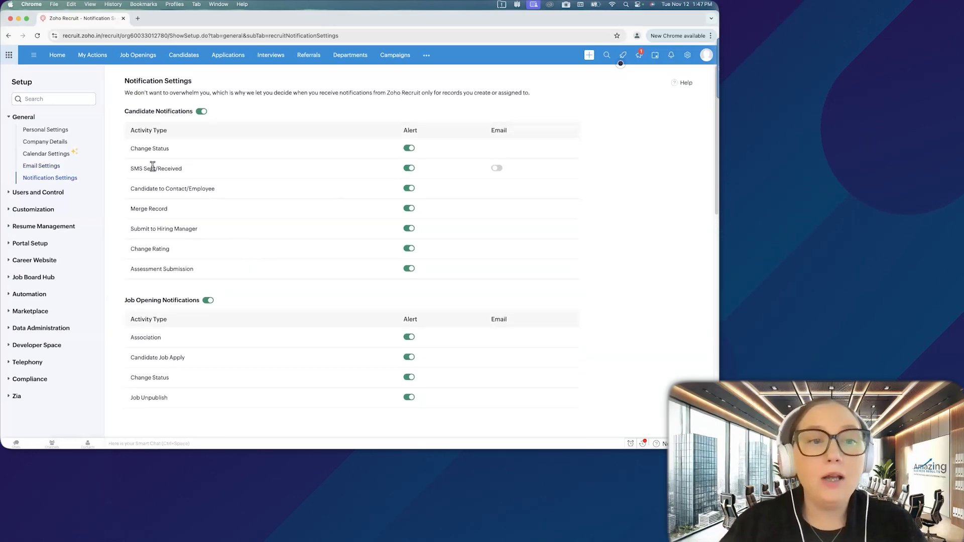
drag(132, 150, 181, 154)
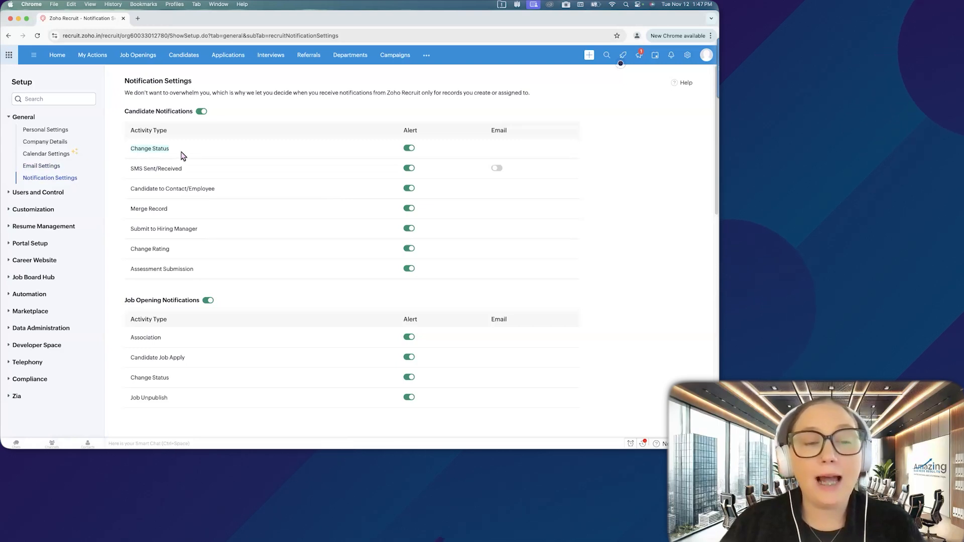
click(194, 158)
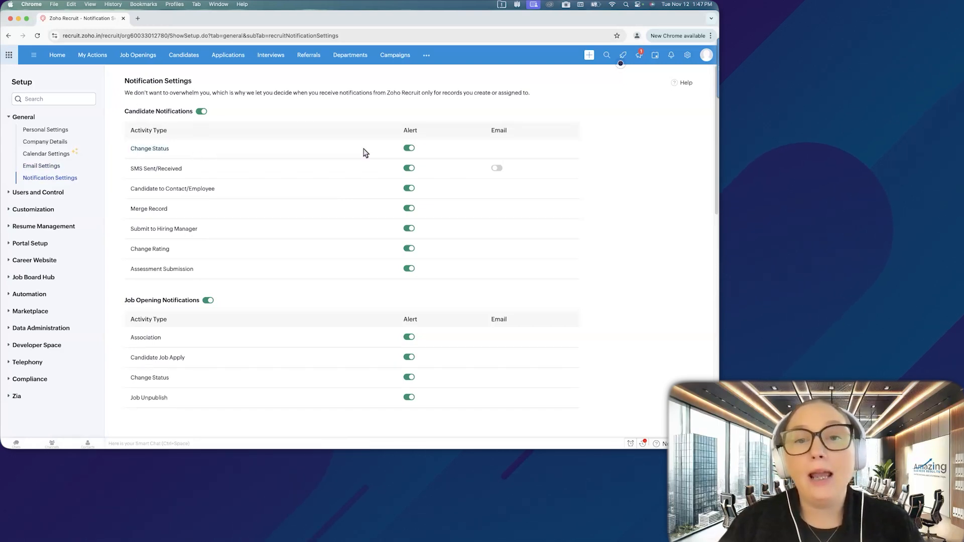